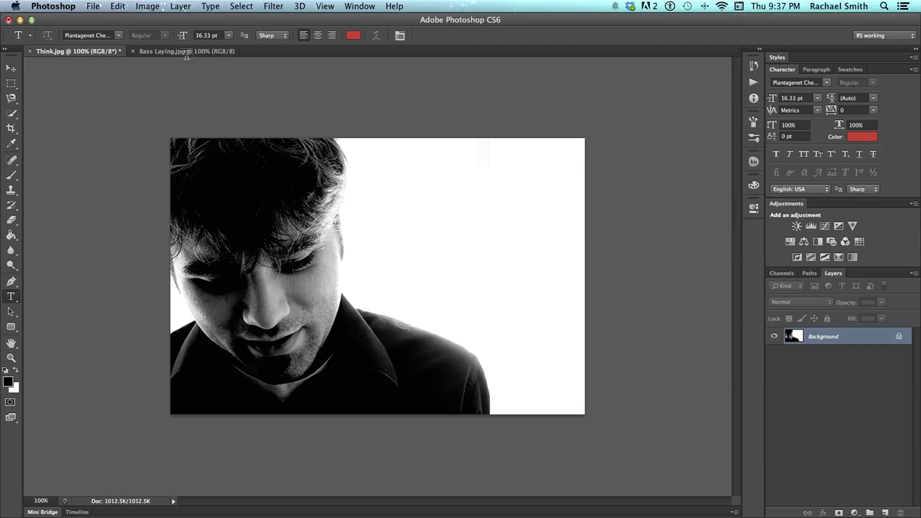
# Copy the Bass Laying.jpg picture into Think.jpg as a new layer, accepting the colour profile conversion.
pyautogui.click(183, 53)
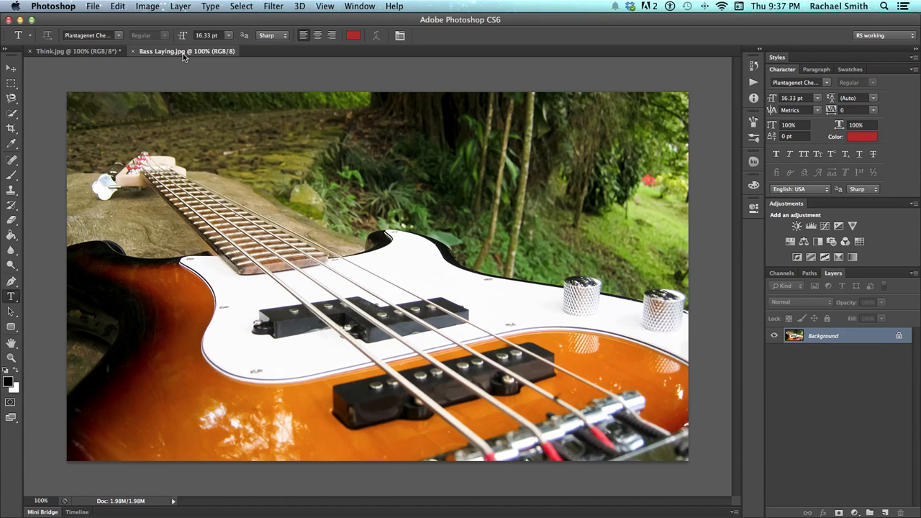
pyautogui.click(80, 54)
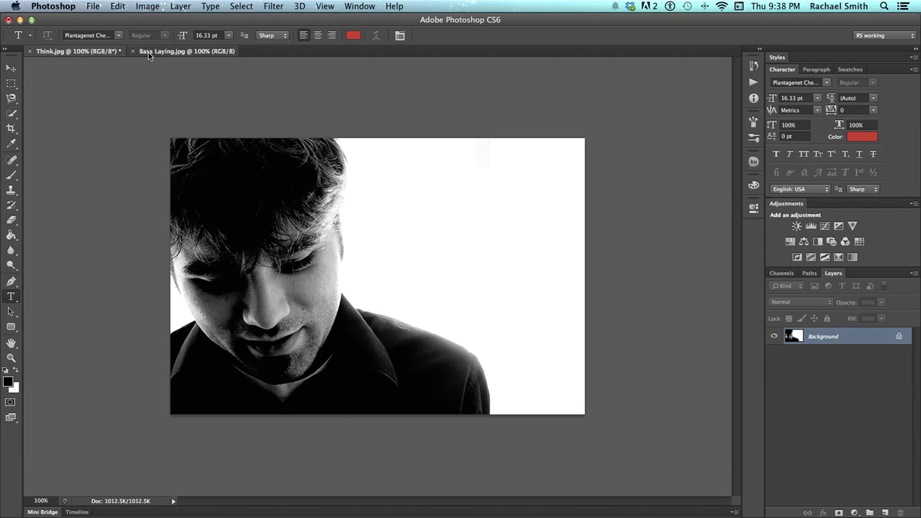
pyautogui.click(179, 51)
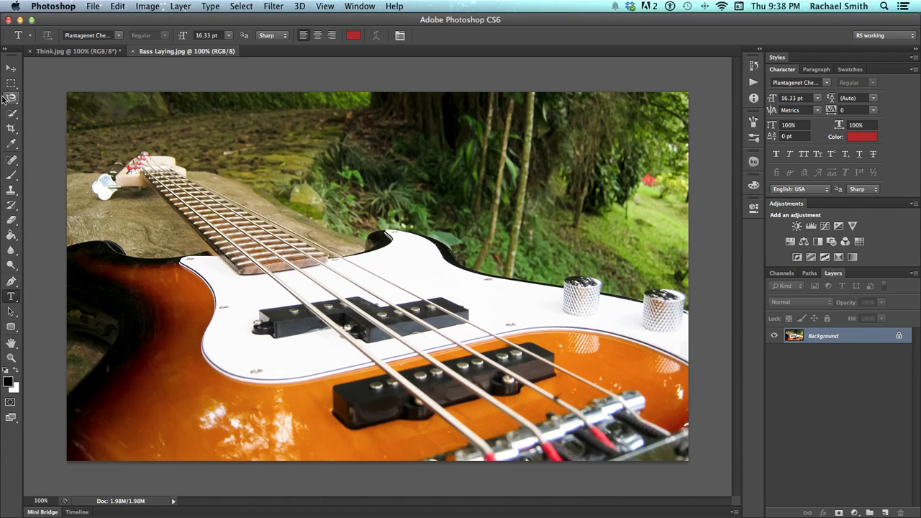
pyautogui.click(10, 67)
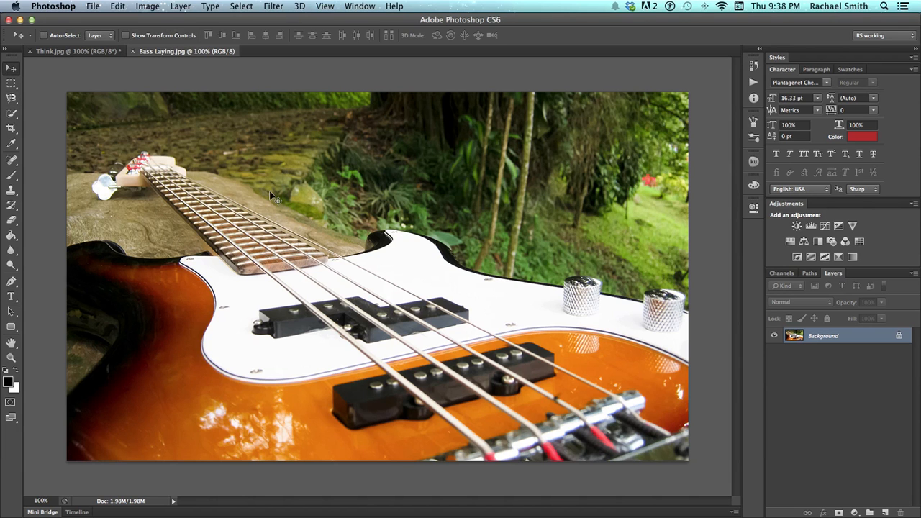
pyautogui.moveTo(274, 198); pyautogui.dragTo(381, 244)
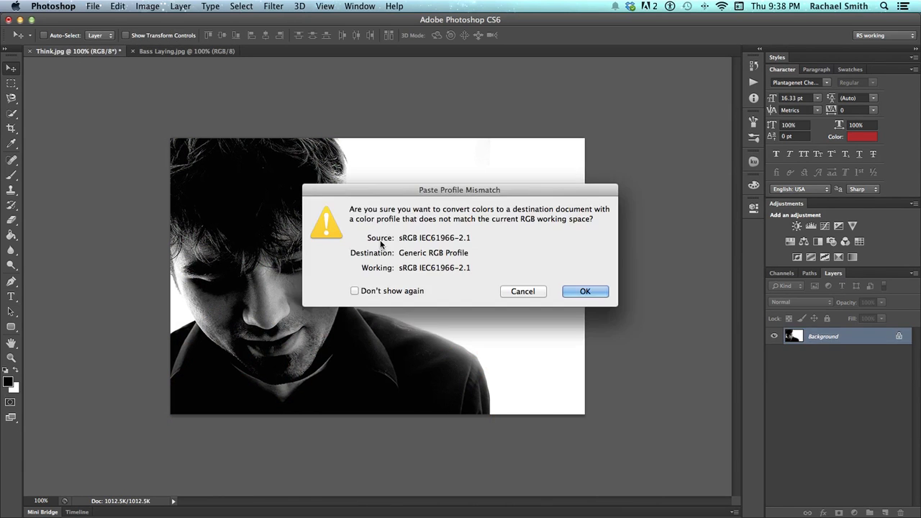
pyautogui.moveTo(433, 193); pyautogui.dragTo(268, 311)
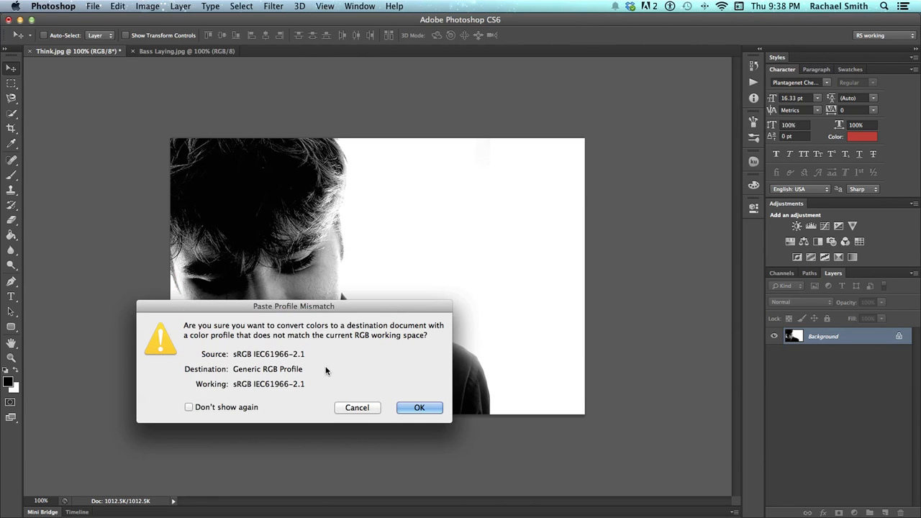
pyautogui.click(417, 407)
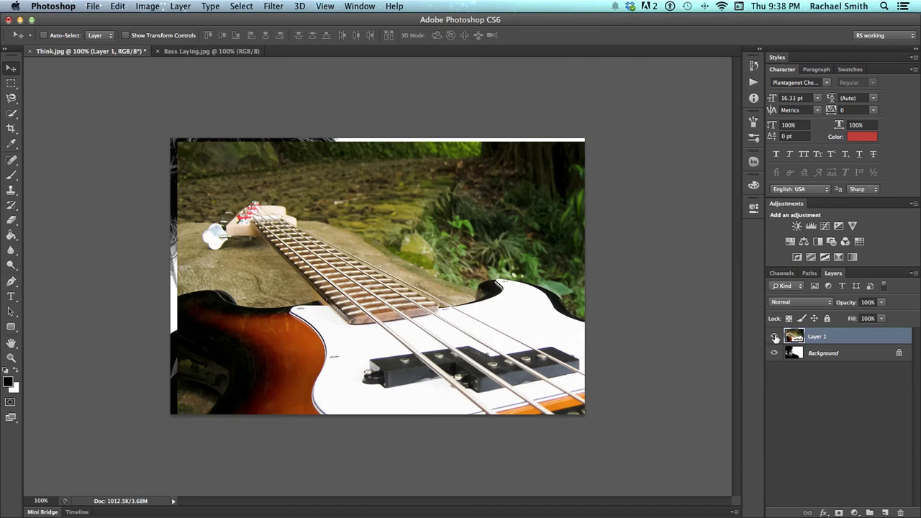
# Move the bass layer toward the right side of the portrait and lower its opacity to 53%.
pyautogui.moveTo(492, 297); pyautogui.dragTo(534, 275)
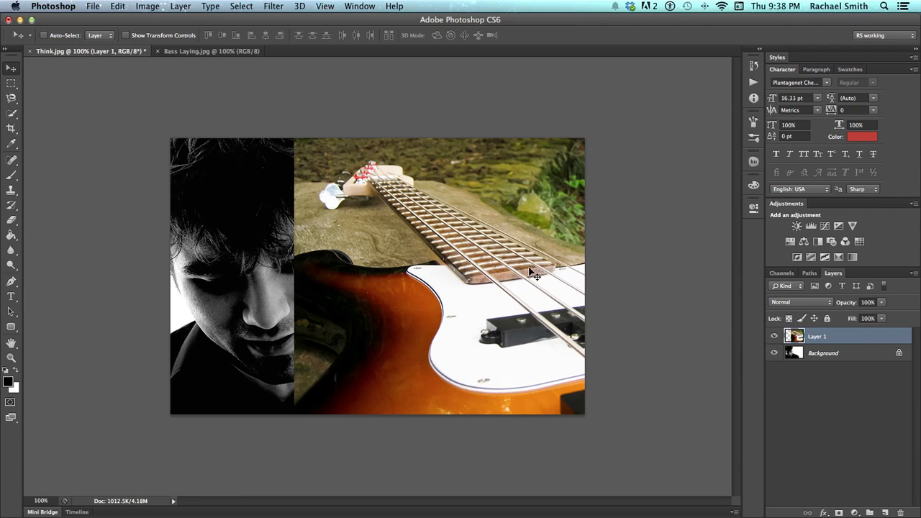
pyautogui.click(881, 302)
pyautogui.moveTo(882, 317); pyautogui.dragTo(856, 316)
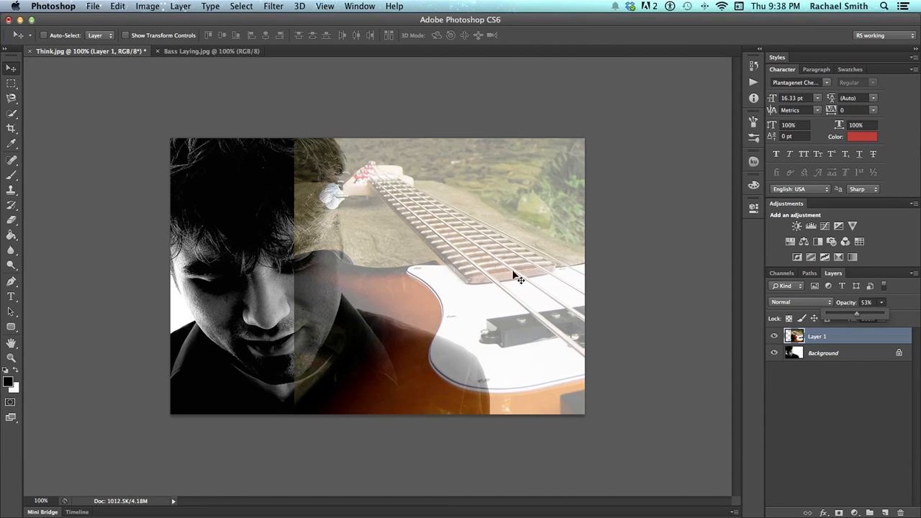
pyautogui.moveTo(481, 276)
pyautogui.mouseDown()
pyautogui.moveTo(397, 277)
pyautogui.moveTo(470, 273)
pyautogui.mouseUp()
# Scale down the bass layer with Free Transform and position it so the guitar neck meets the man's forehead.
pyautogui.press('z')
pyautogui.keyDown('alt'); pyautogui.click(451, 291); pyautogui.keyUp('alt')
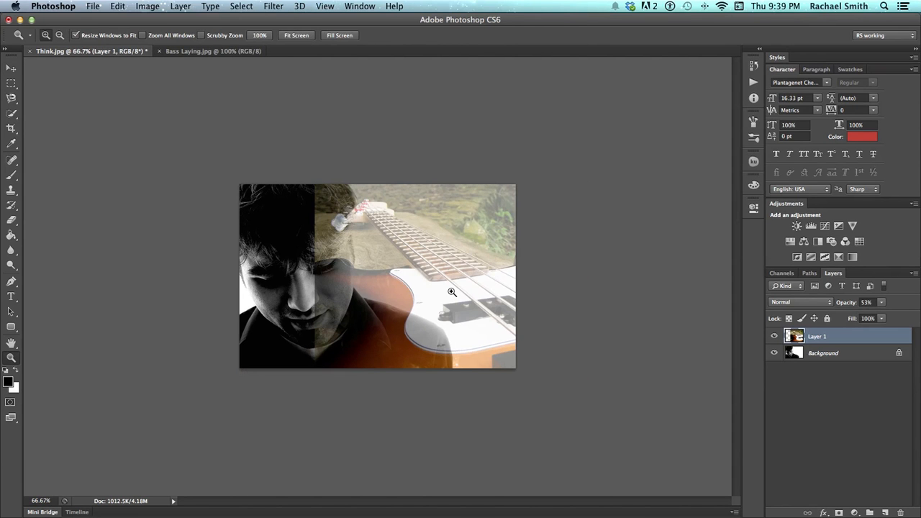
pyautogui.press('super+t')
pyautogui.moveTo(322, 156); pyautogui.dragTo(345, 178)
pyautogui.moveTo(729, 404); pyautogui.dragTo(662, 383)
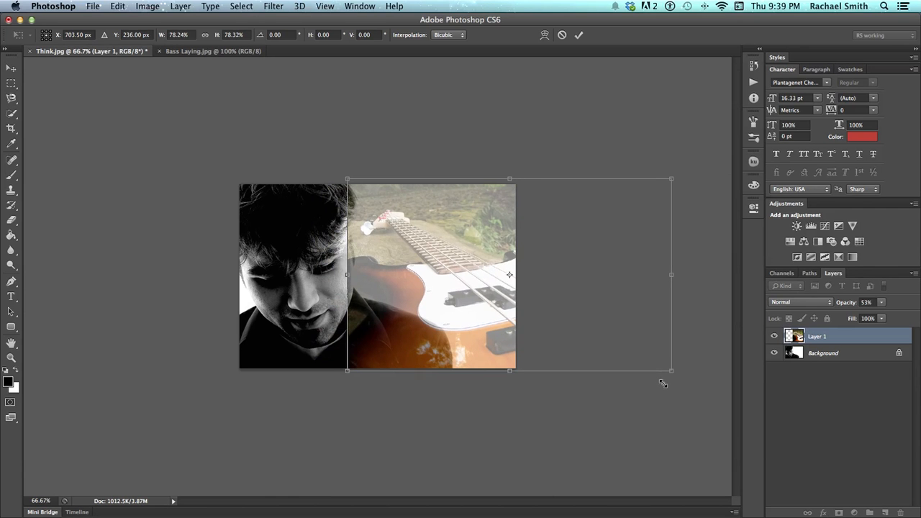
pyautogui.moveTo(348, 180); pyautogui.dragTo(329, 166)
pyautogui.moveTo(432, 234); pyautogui.dragTo(404, 236)
pyautogui.press('Return')
pyautogui.press('z')
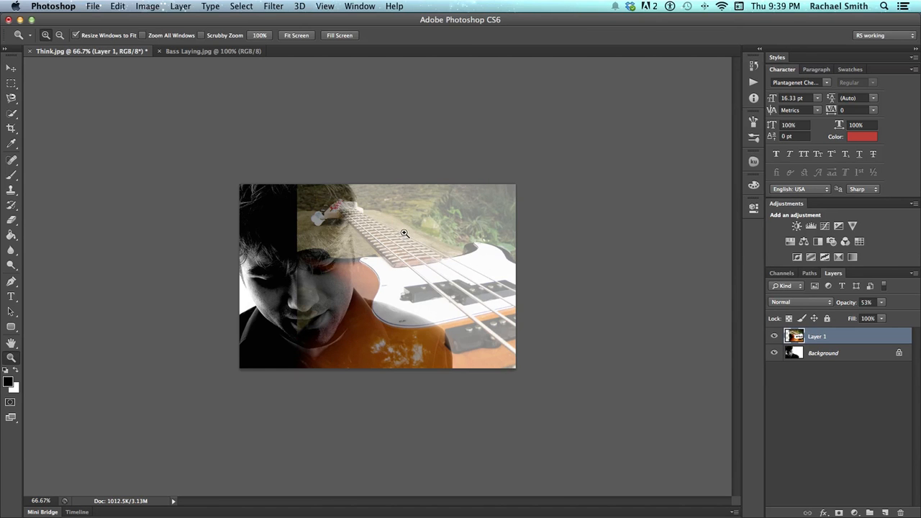
pyautogui.click(357, 244)
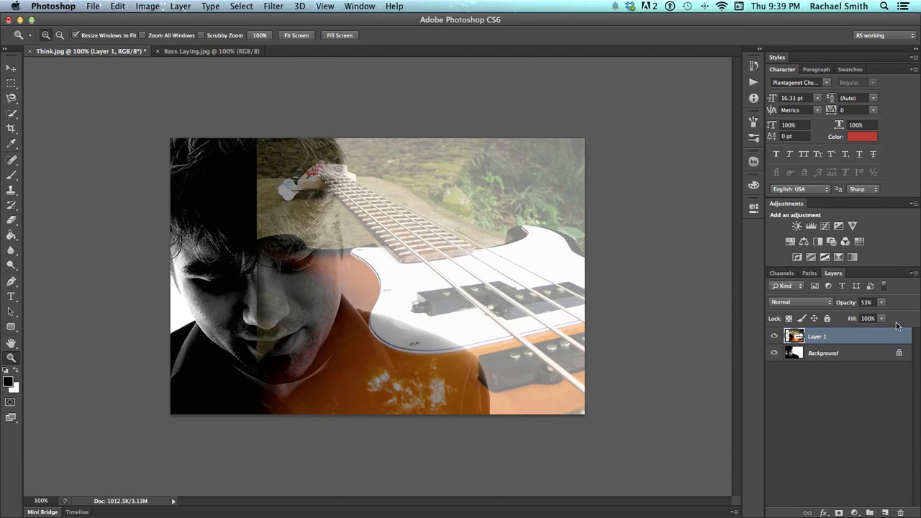
# Set the bass layer's opacity to 100% and add a layer mask to it.
pyautogui.click(881, 303)
pyautogui.moveTo(883, 317); pyautogui.dragTo(909, 315)
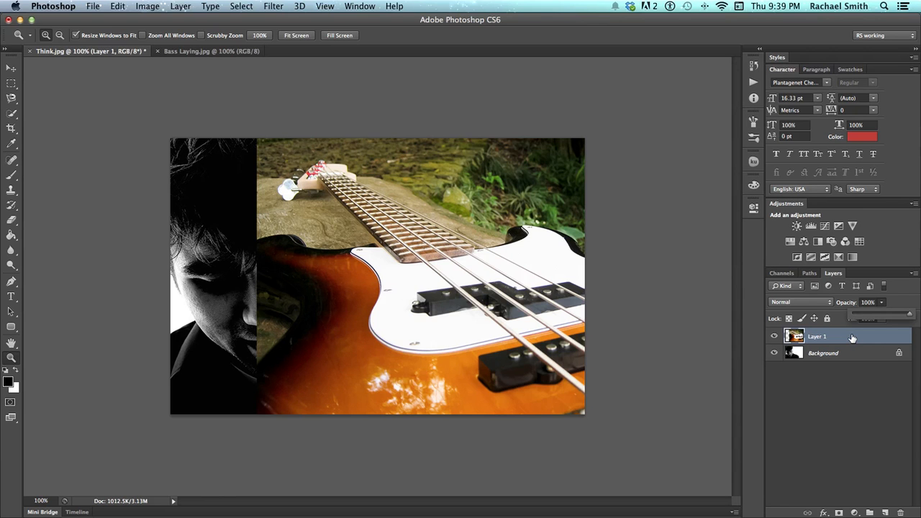
pyautogui.click(838, 513)
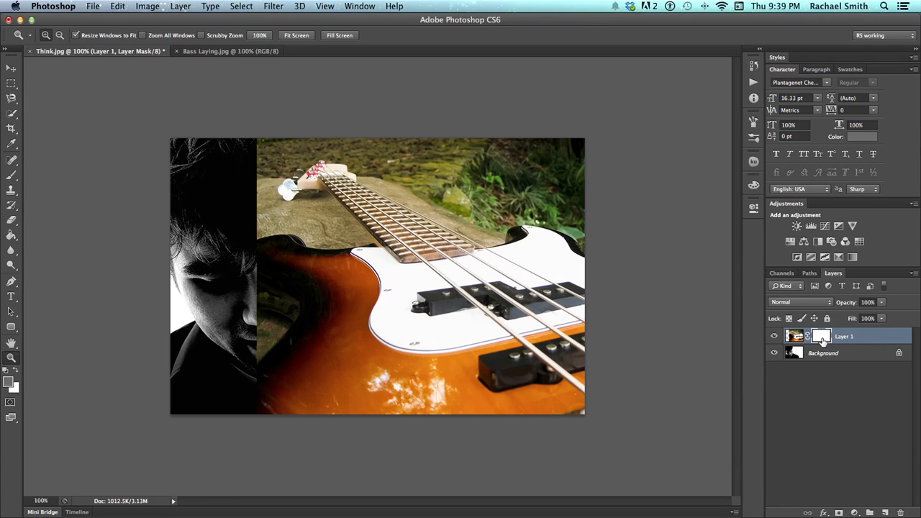
# Make black the foreground colour and set the Brush to a size of 171 px with 100% opacity.
pyautogui.click(6, 388)
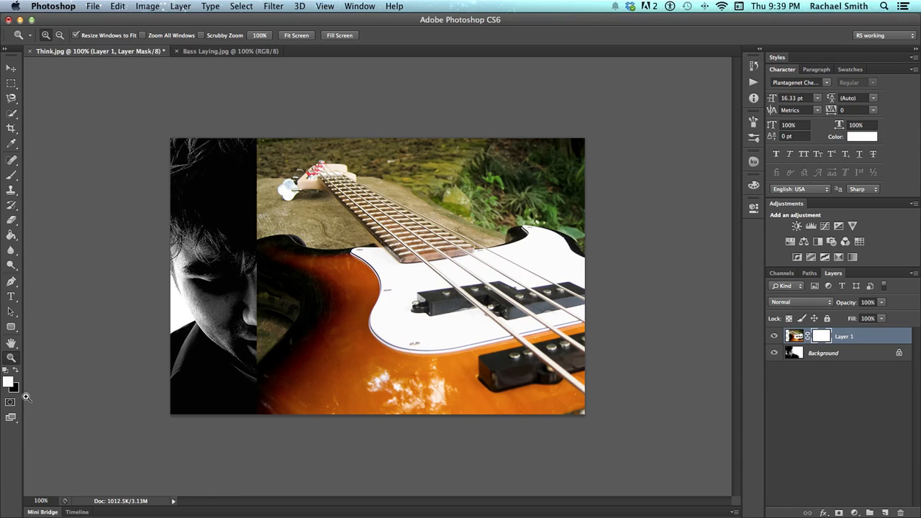
pyautogui.press('x')
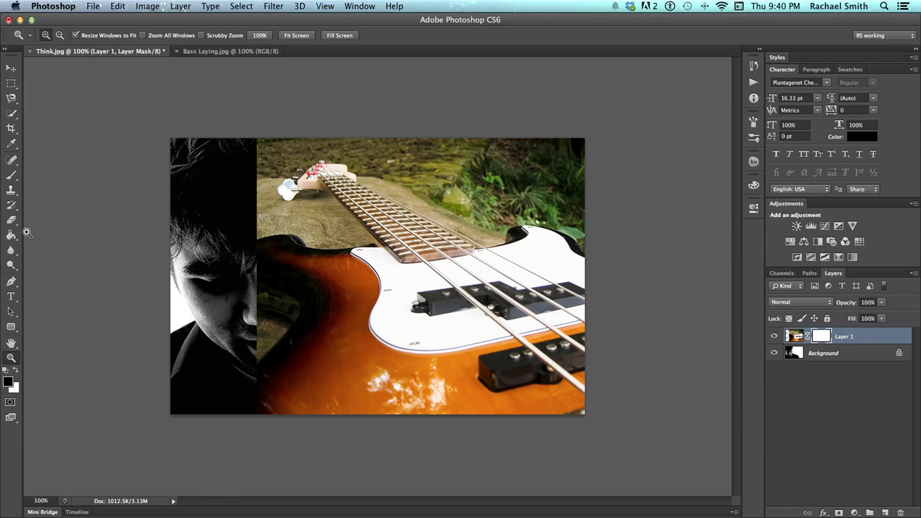
pyautogui.press('b')
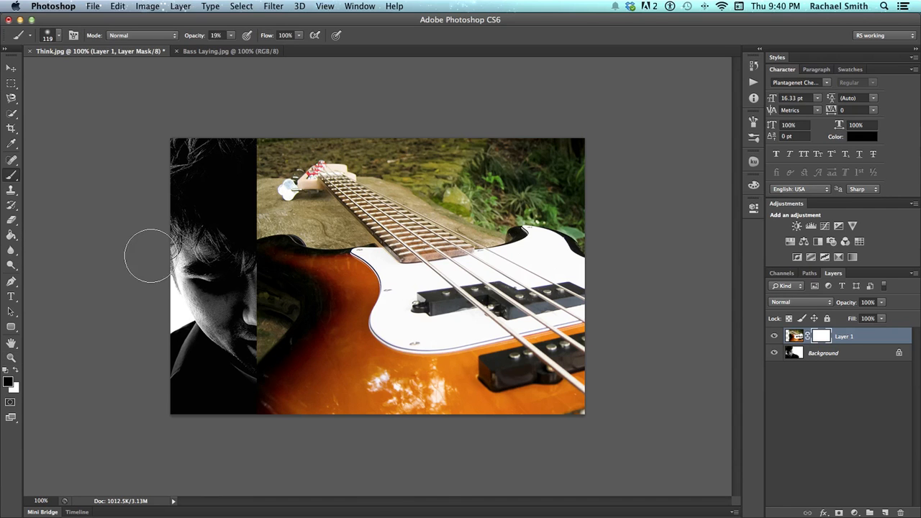
pyautogui.rightClick(214, 257)
pyautogui.moveTo(250, 225); pyautogui.dragTo(266, 227)
pyautogui.click(231, 36)
pyautogui.moveTo(229, 47); pyautogui.dragTo(340, 52)
# Try painting black on the mask along the bass picture's left edge over the face, and undo the painting.
pyautogui.moveTo(231, 201)
pyautogui.mouseDown()
pyautogui.moveTo(228, 171)
pyautogui.moveTo(231, 295)
pyautogui.moveTo(257, 391)
pyautogui.moveTo(228, 260)
pyautogui.moveTo(275, 311)
pyautogui.moveTo(282, 371)
pyautogui.moveTo(240, 174)
pyautogui.moveTo(289, 442)
pyautogui.mouseUp()
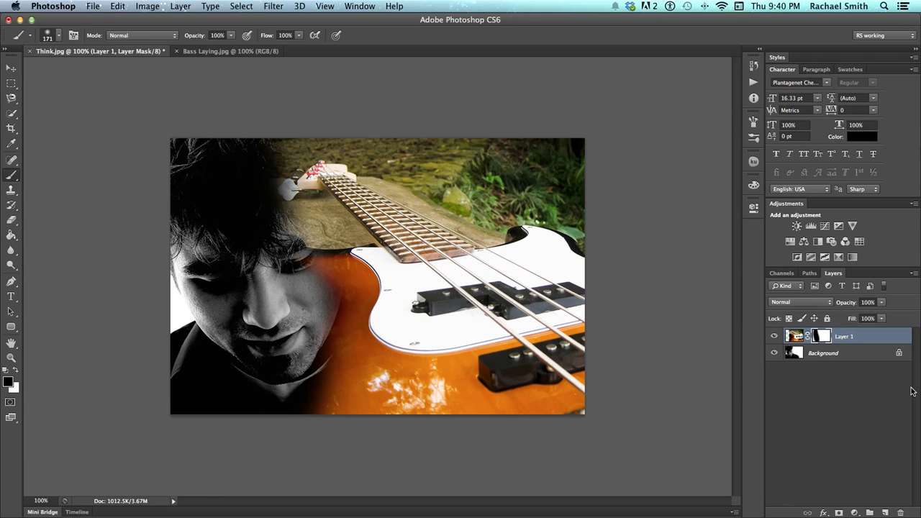
pyautogui.press('super+z')
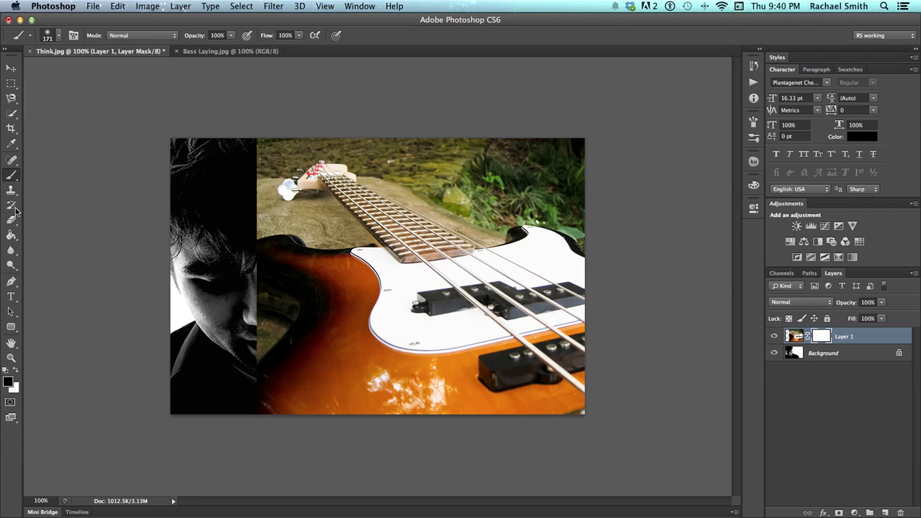
# Set up the Gradient tool with the linear Foreground to Background gradient.
pyautogui.click(12, 235)
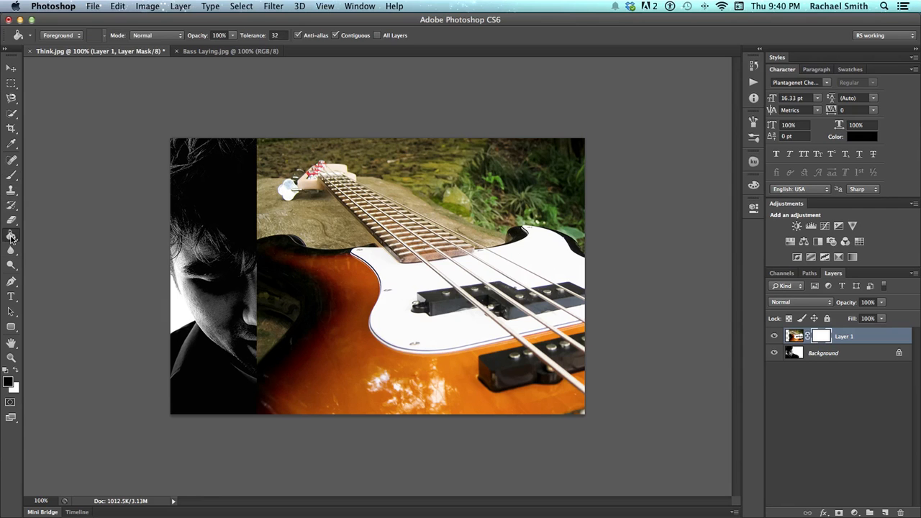
pyautogui.click(42, 233)
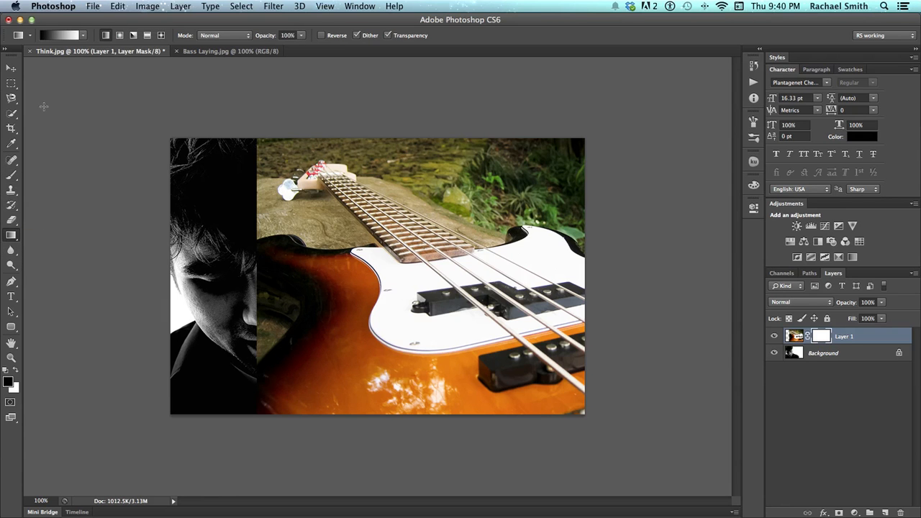
pyautogui.click(77, 36)
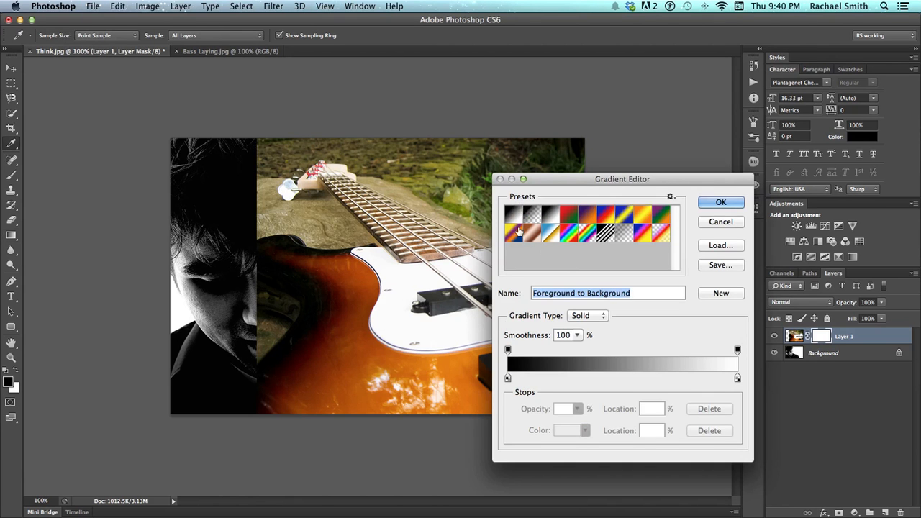
pyautogui.click(721, 202)
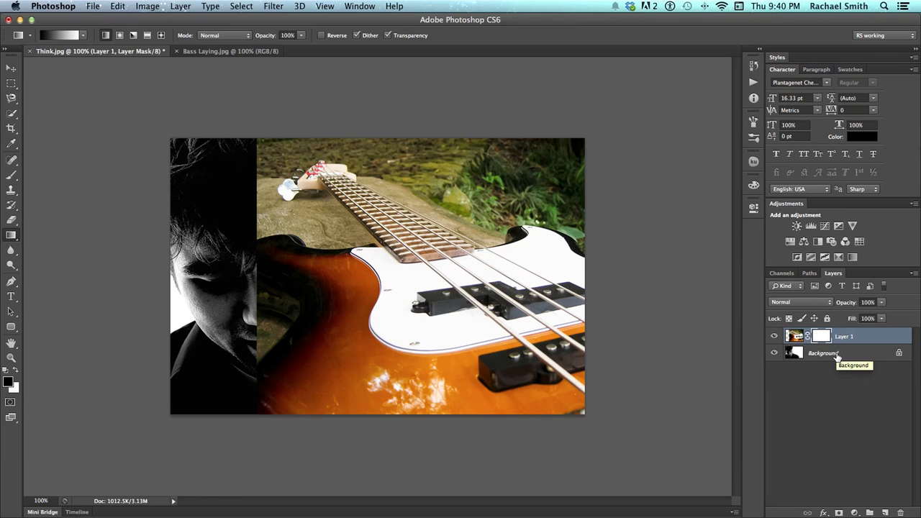
# Draw black-to-white gradients on the bass layer's mask, running from the man's face toward the guitar, to blend the two pictures.
pyautogui.click(793, 337)
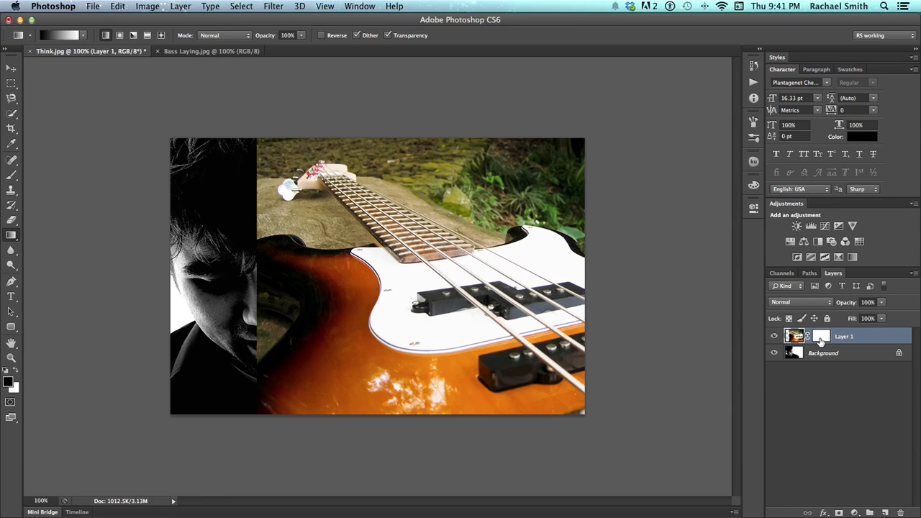
pyautogui.click(820, 338)
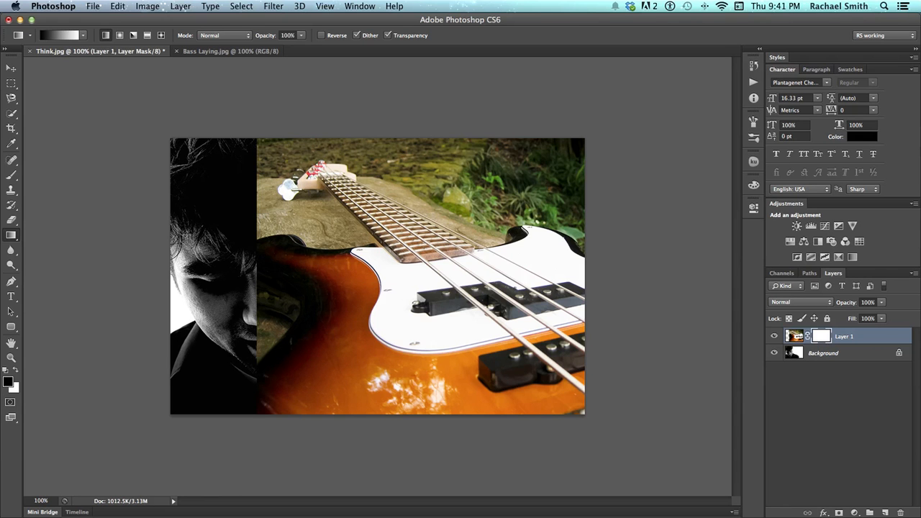
pyautogui.moveTo(233, 288); pyautogui.dragTo(480, 277)
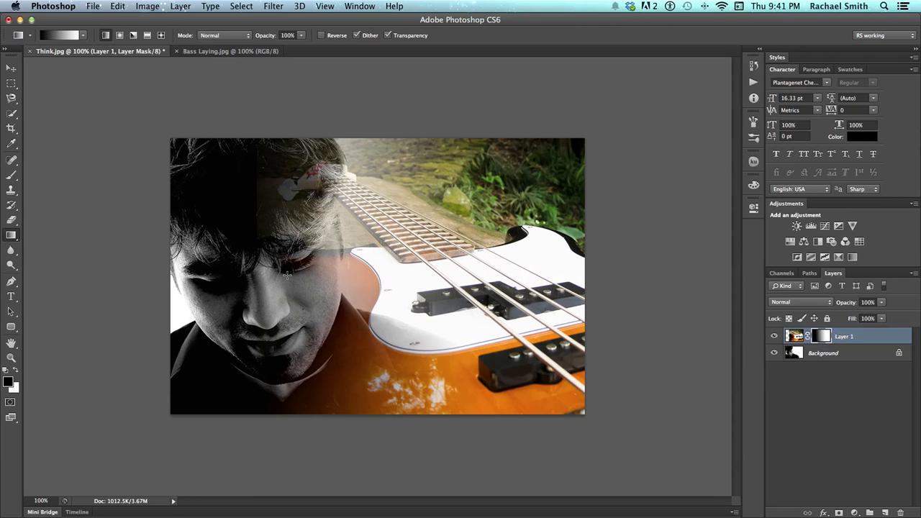
pyautogui.moveTo(291, 287); pyautogui.dragTo(436, 277)
pyautogui.moveTo(330, 303); pyautogui.dragTo(452, 269)
pyautogui.moveTo(289, 315); pyautogui.dragTo(442, 279)
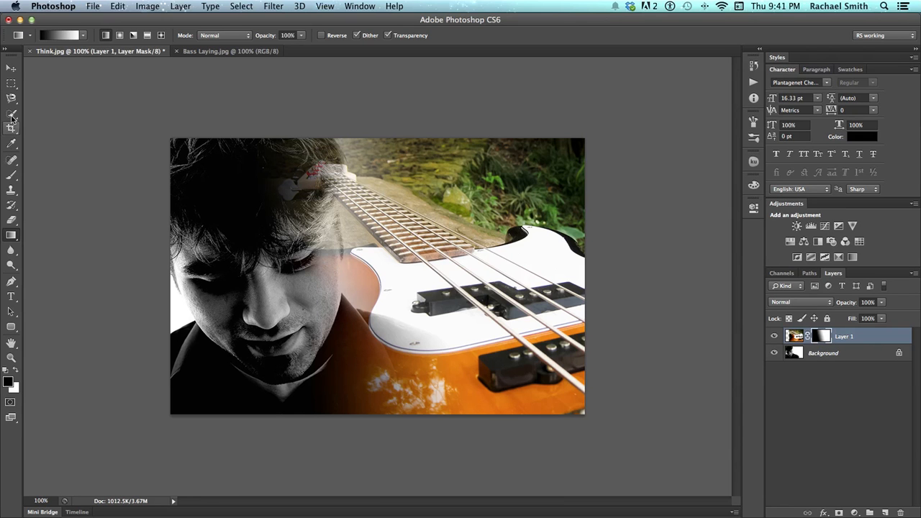
# Paint black on the mask over the man's hair and face to hide the guitar's headstock, reducing the brush to 82 px.
pyautogui.click(11, 174)
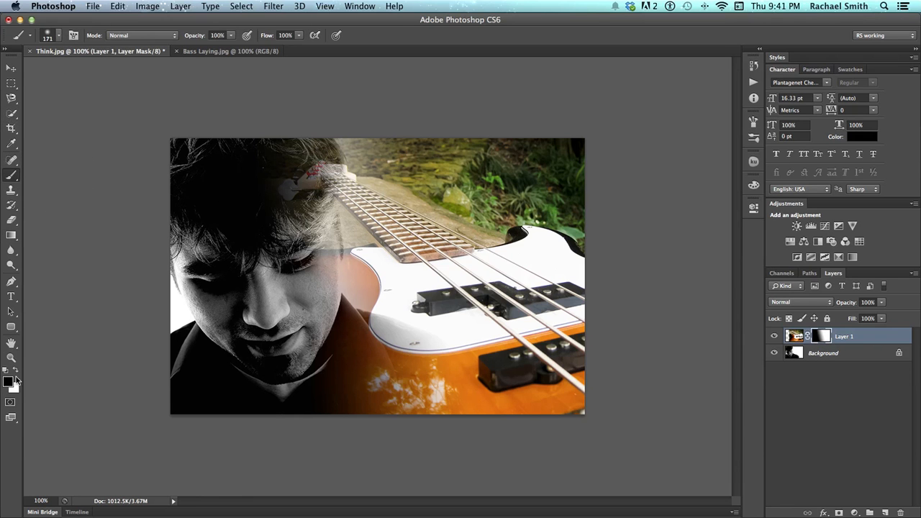
pyautogui.moveTo(261, 180)
pyautogui.mouseDown()
pyautogui.moveTo(270, 220)
pyautogui.moveTo(300, 165)
pyautogui.mouseUp()
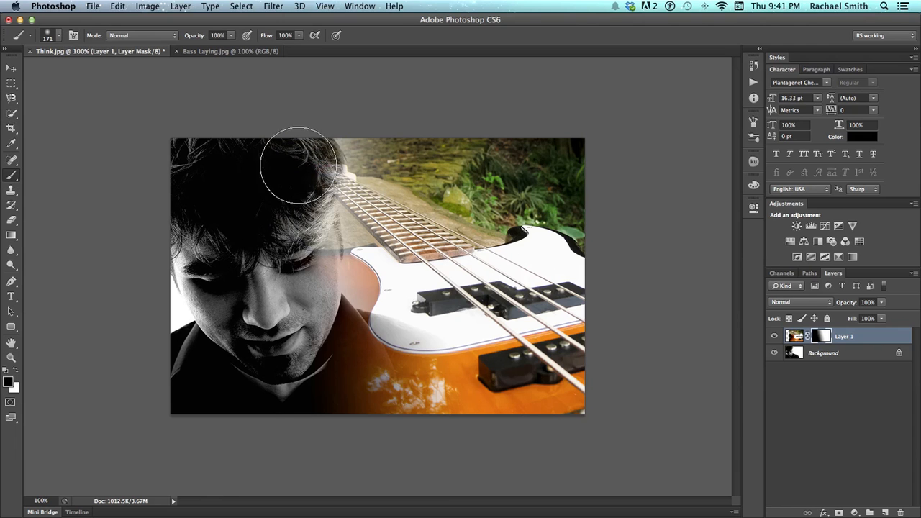
pyautogui.rightClick(286, 271)
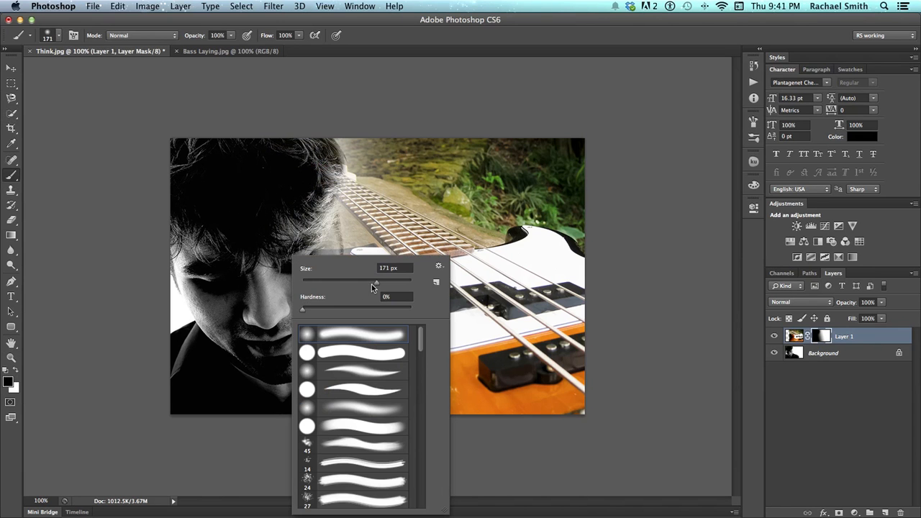
pyautogui.moveTo(375, 284); pyautogui.dragTo(347, 285)
pyautogui.click(278, 260)
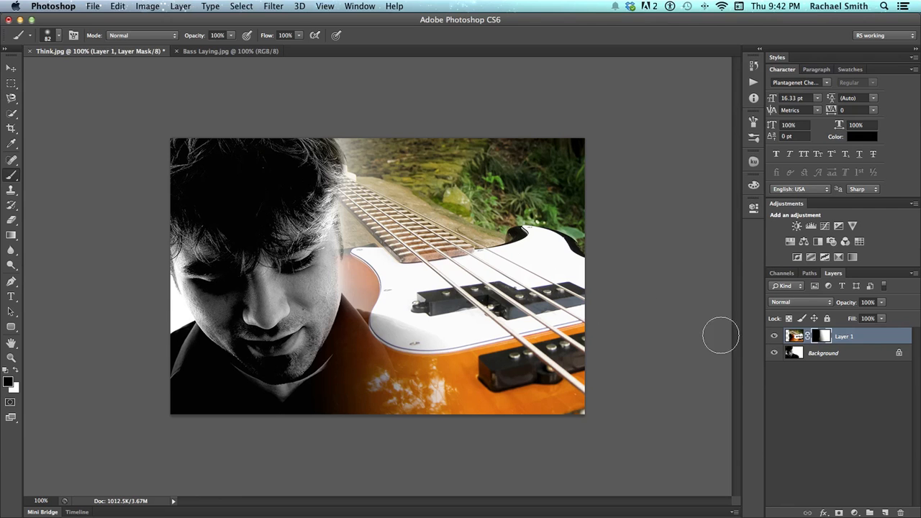
# Disable the bass layer's mask to compare the unmasked picture, and enable it again.
pyautogui.keyDown('shift'); pyautogui.click(820, 338); pyautogui.keyUp('shift')
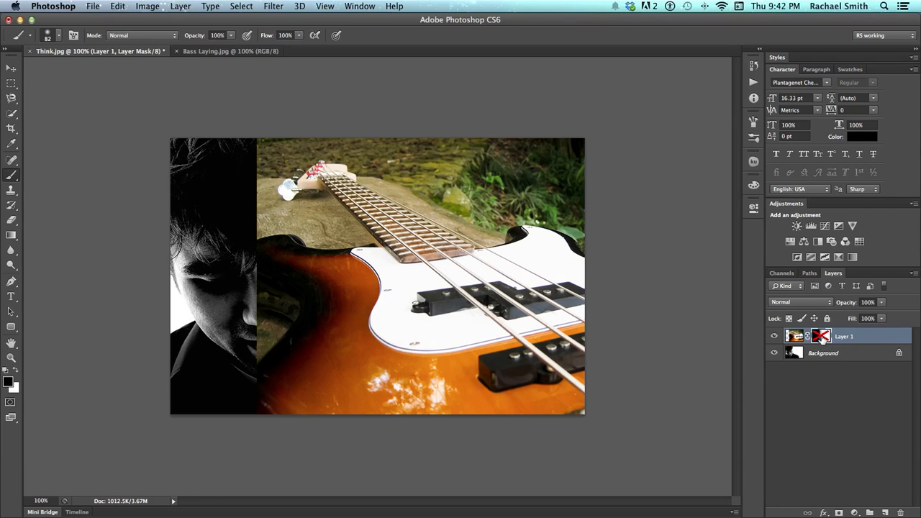
pyautogui.keyDown('shift'); pyautogui.click(821, 337); pyautogui.keyUp('shift')
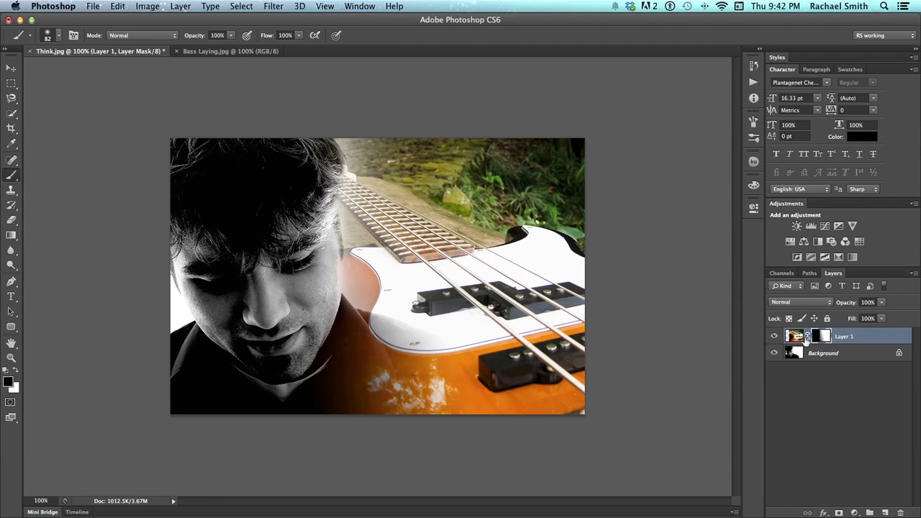
# Move the bass layer together with its linked mask slightly down and to the right.
pyautogui.click(11, 68)
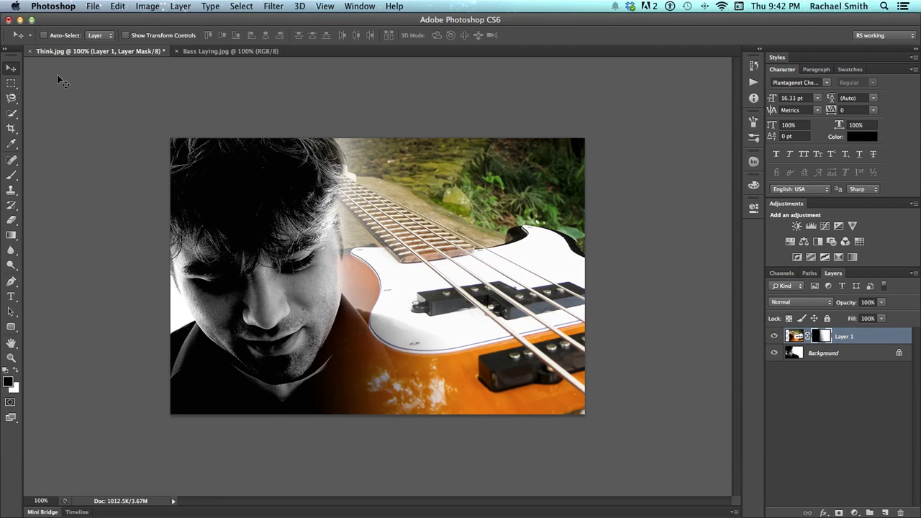
pyautogui.moveTo(419, 269)
pyautogui.mouseDown()
pyautogui.moveTo(498, 256)
pyautogui.moveTo(425, 274)
pyautogui.moveTo(422, 284)
pyautogui.mouseUp()
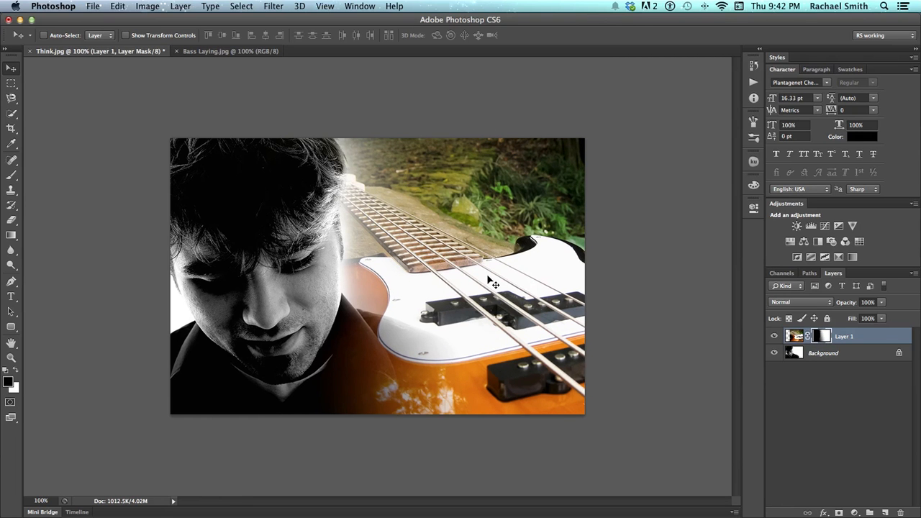
# Unlink the mask from the bass layer and reposition only the bass picture beside the man's face.
pyautogui.click(808, 336)
pyautogui.click(797, 340)
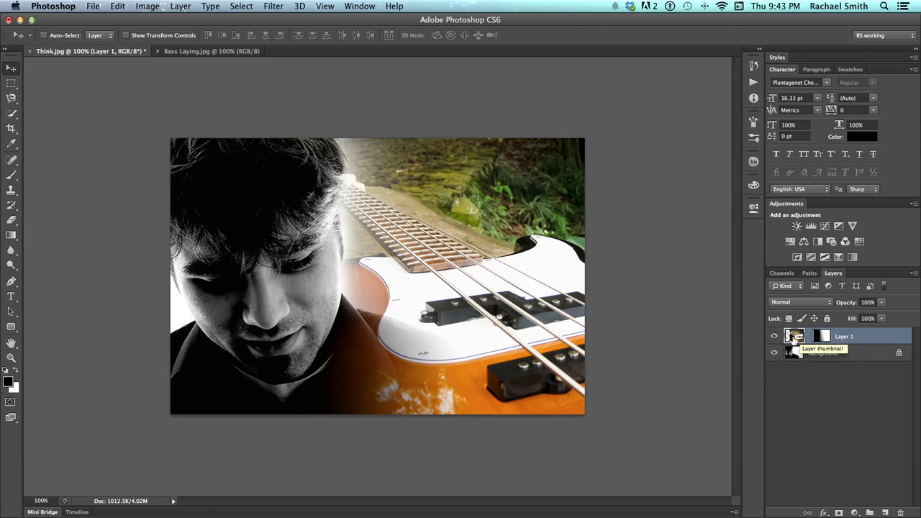
pyautogui.moveTo(555, 311)
pyautogui.mouseDown()
pyautogui.moveTo(454, 310)
pyautogui.moveTo(579, 311)
pyautogui.moveTo(568, 310)
pyautogui.mouseUp()
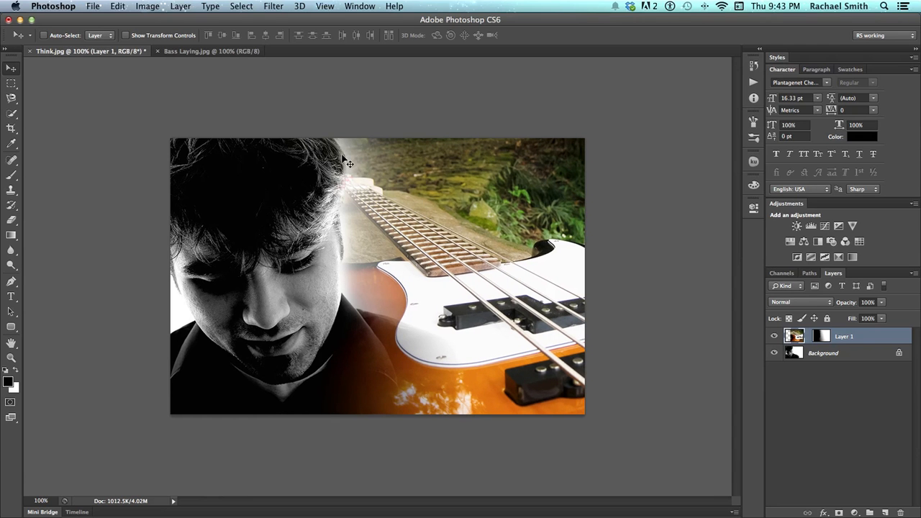
pyautogui.moveTo(434, 280); pyautogui.dragTo(419, 276)
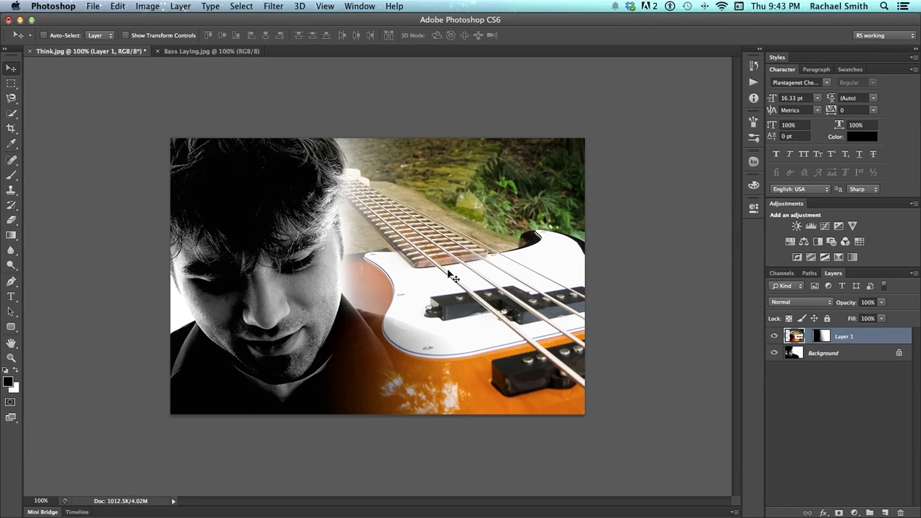
pyautogui.moveTo(513, 282); pyautogui.dragTo(518, 291)
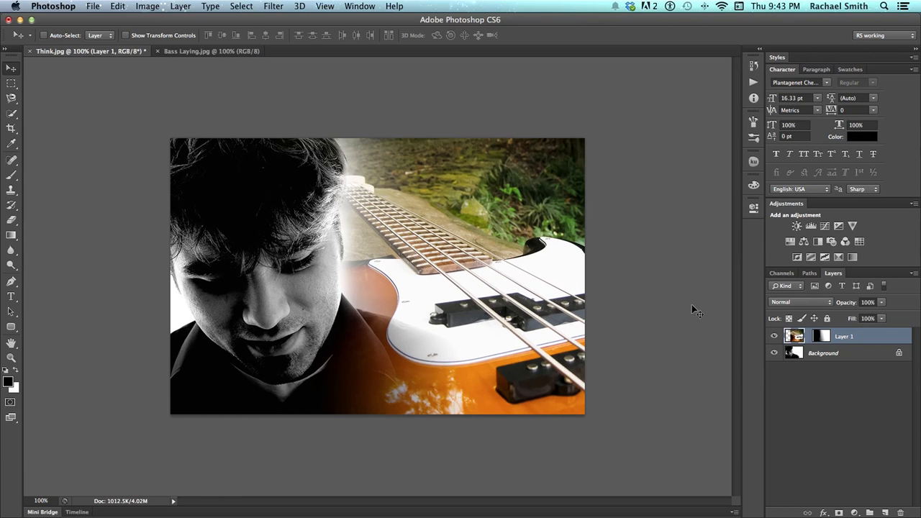